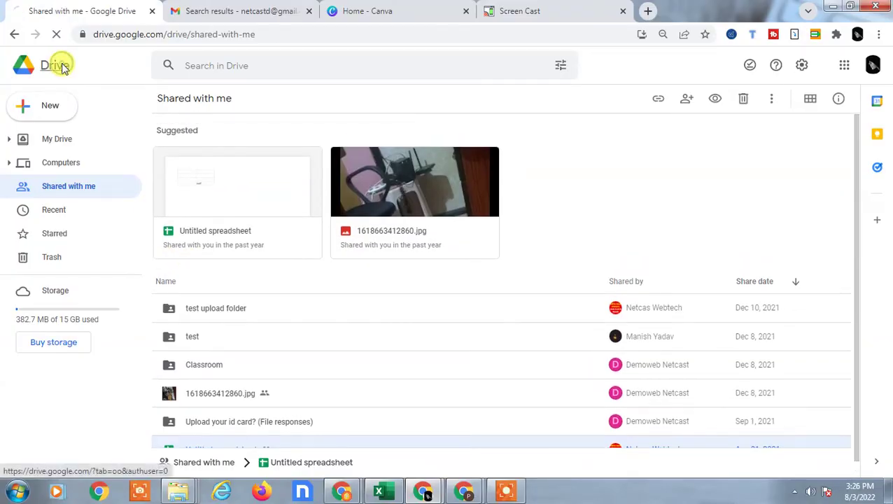
# Go to the Drive home page and browse the My Drive list down to the Copy shared with me folder.
pyautogui.click(75, 79)
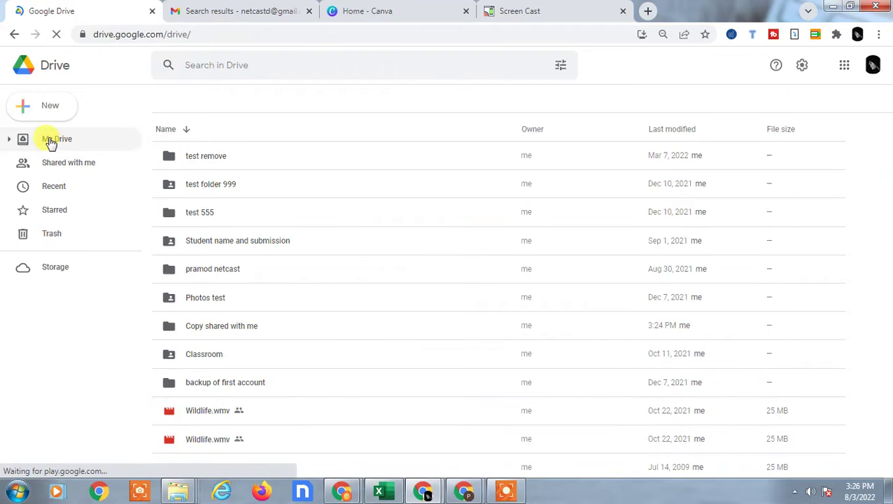
pyautogui.click(57, 141)
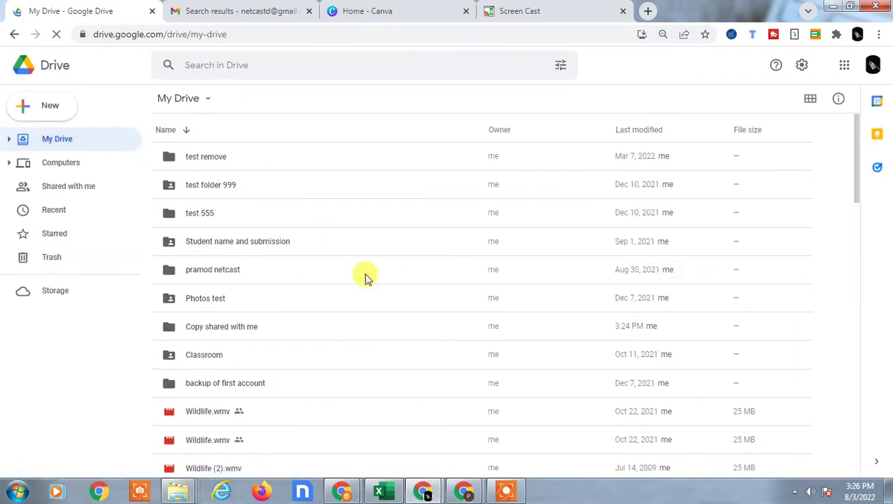
pyautogui.scroll(-5, 364, 276)
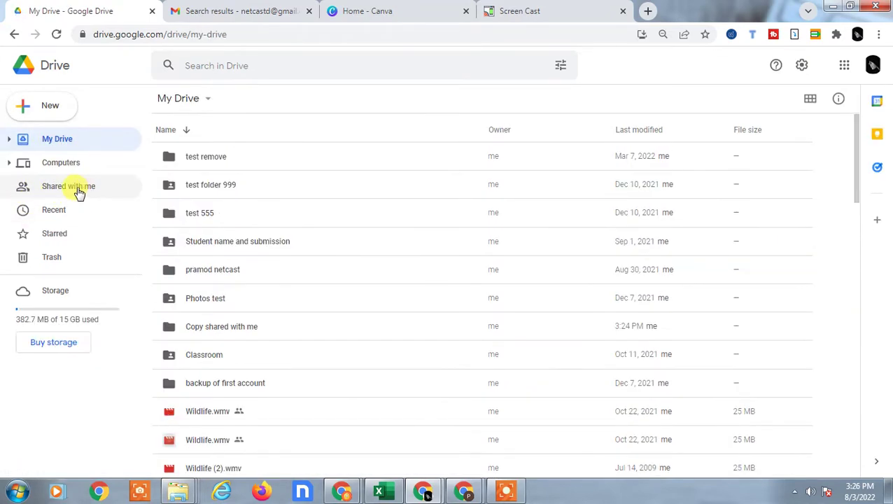
# Switch to Shared with me and check the test upload folder's context menu without choosing anything.
pyautogui.click(79, 194)
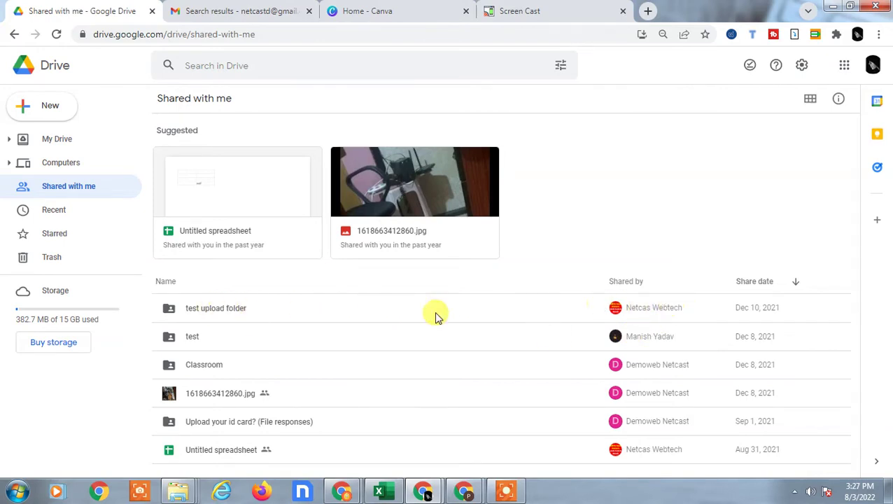
pyautogui.rightClick(257, 308)
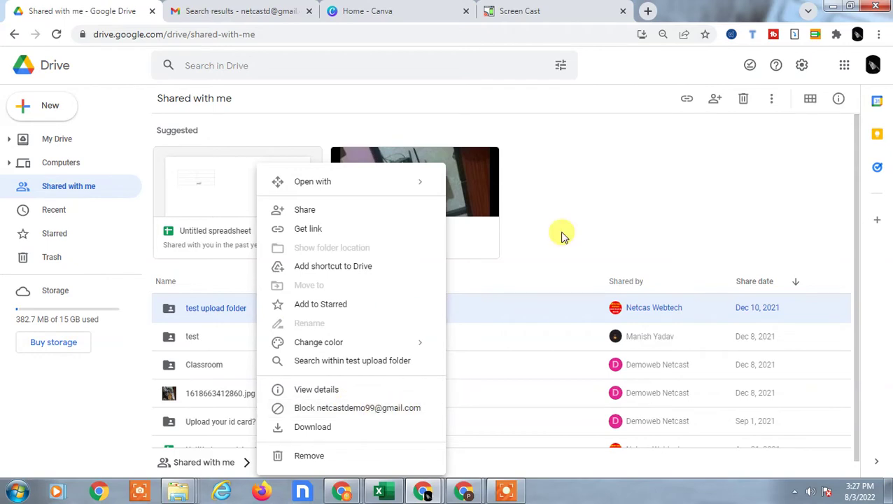
pyautogui.click(578, 198)
pyautogui.scroll(-1, 394, 346)
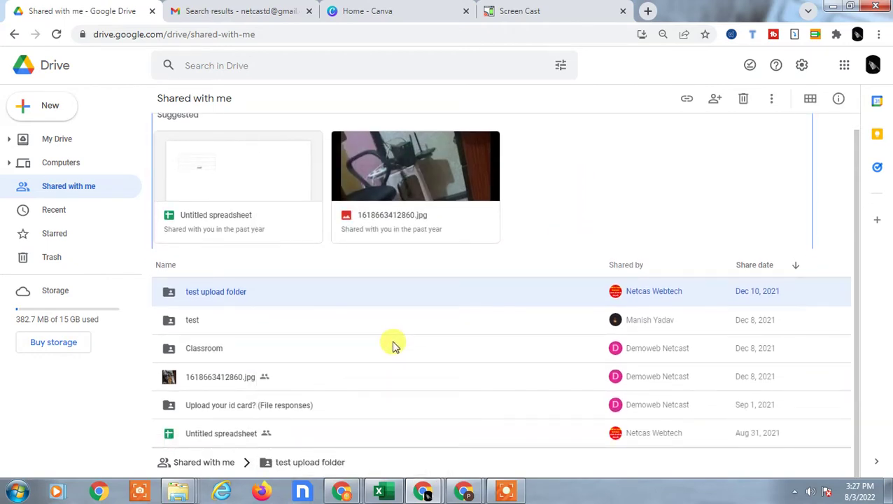
# Add a Drive shortcut for the shared Untitled spreadsheet in My Drive > Copy shared with me.
pyautogui.click(221, 435)
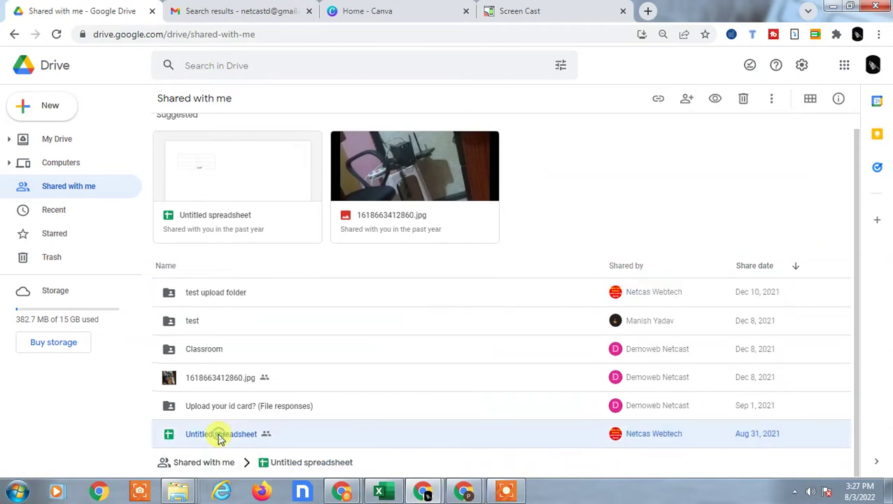
pyautogui.rightClick(220, 435)
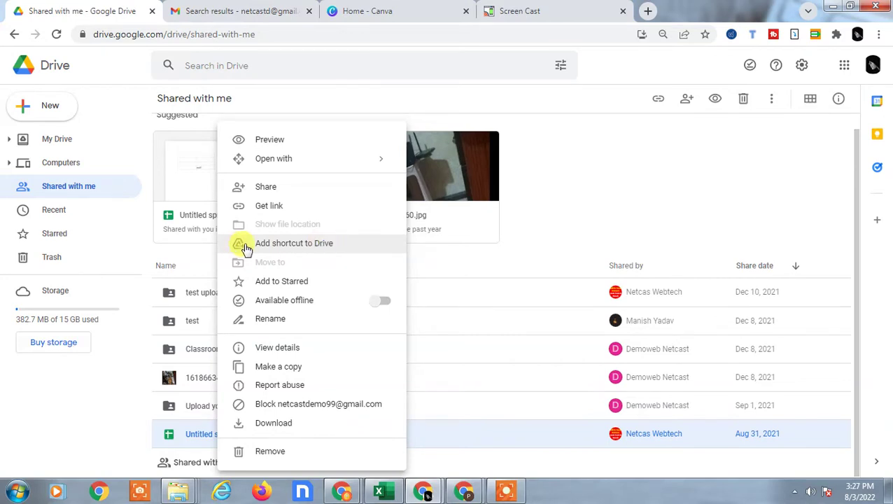
pyautogui.click(357, 249)
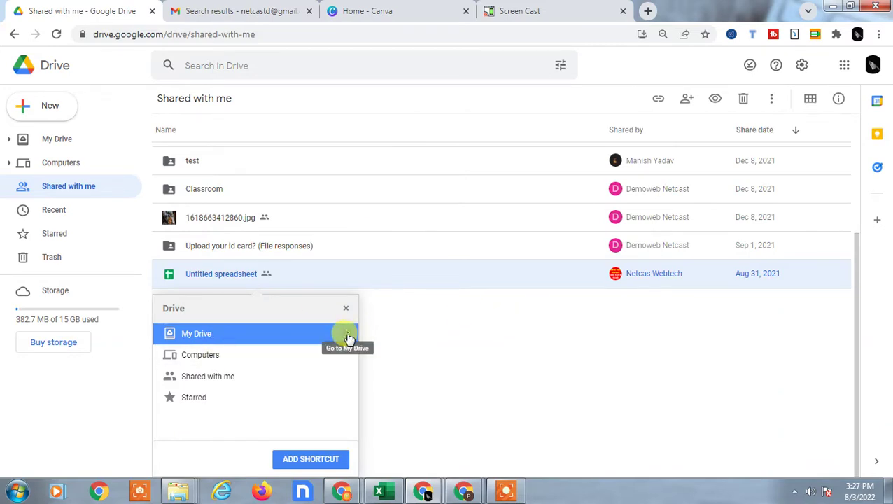
pyautogui.click(348, 336)
pyautogui.click(239, 379)
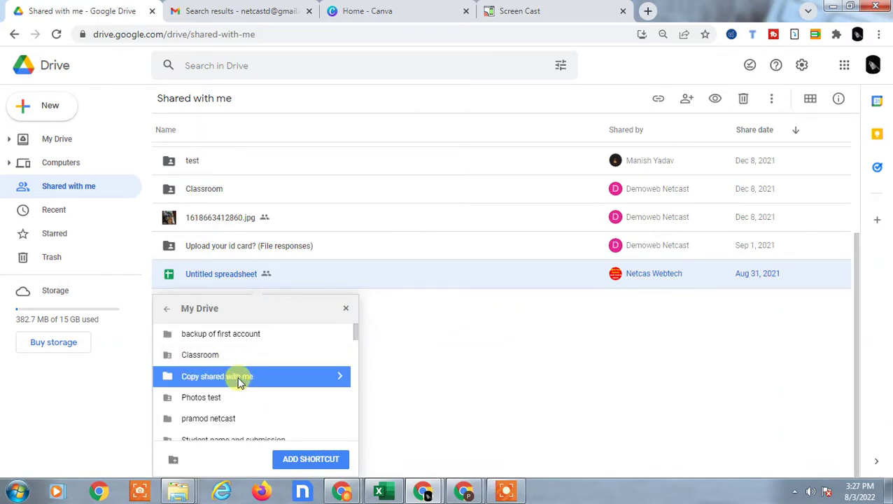
pyautogui.click(310, 460)
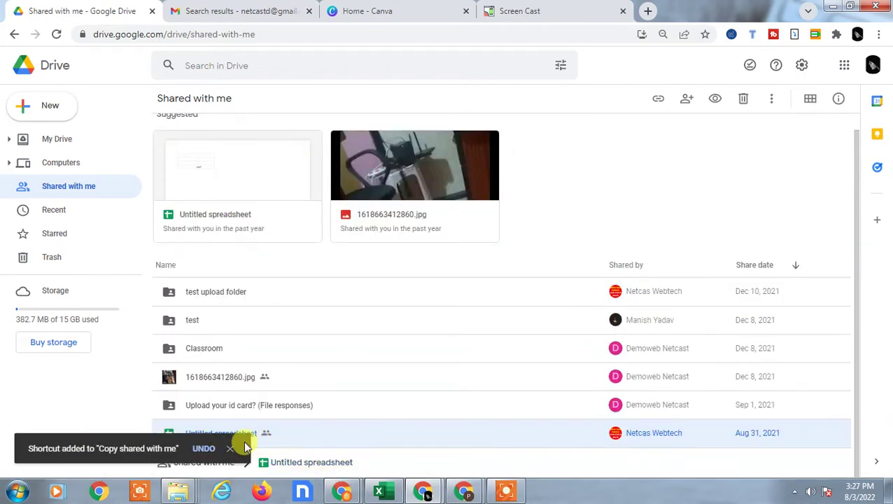
# Open the Copy shared with me folder in My Drive and review the Untitled spreadsheet shortcut's options.
pyautogui.click(48, 140)
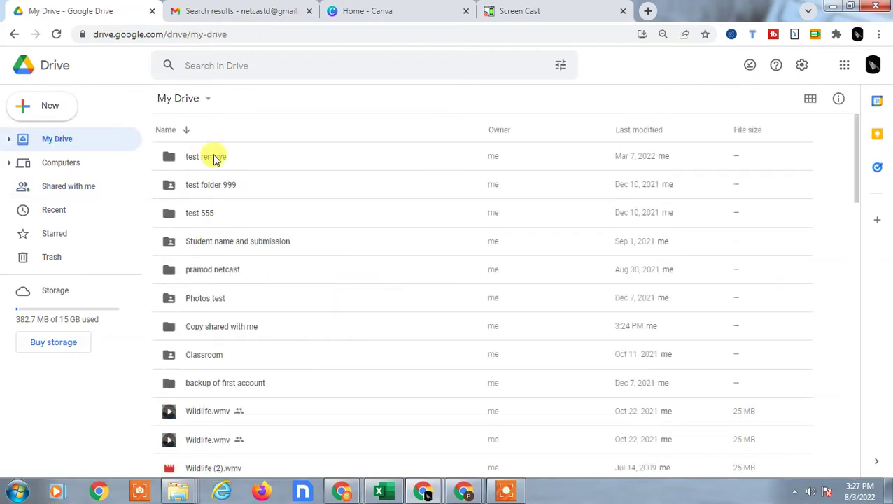
pyautogui.doubleClick(246, 335)
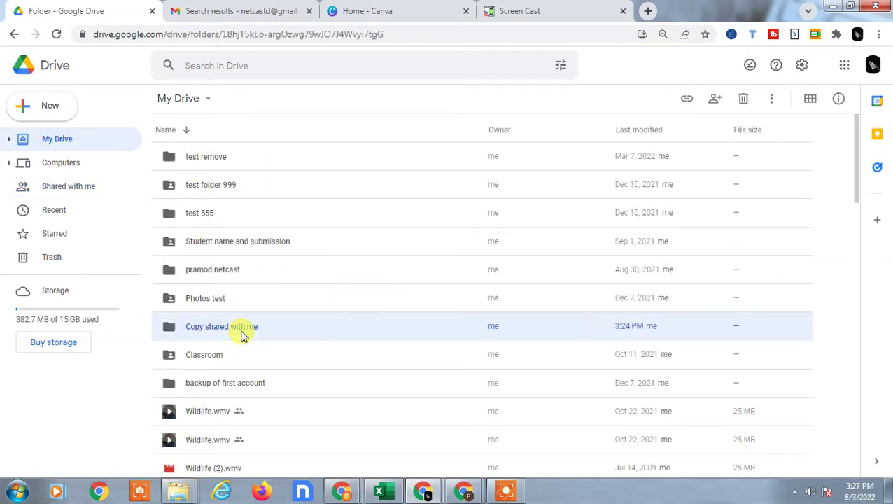
pyautogui.click(224, 159)
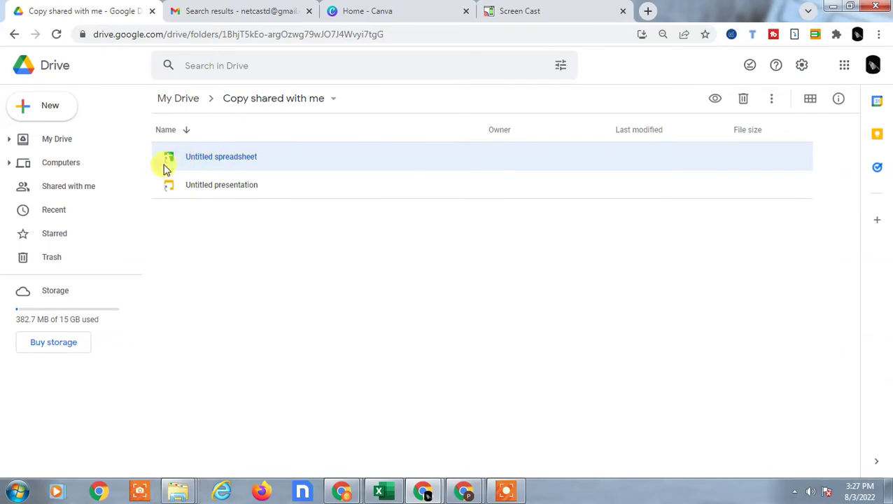
pyautogui.rightClick(234, 158)
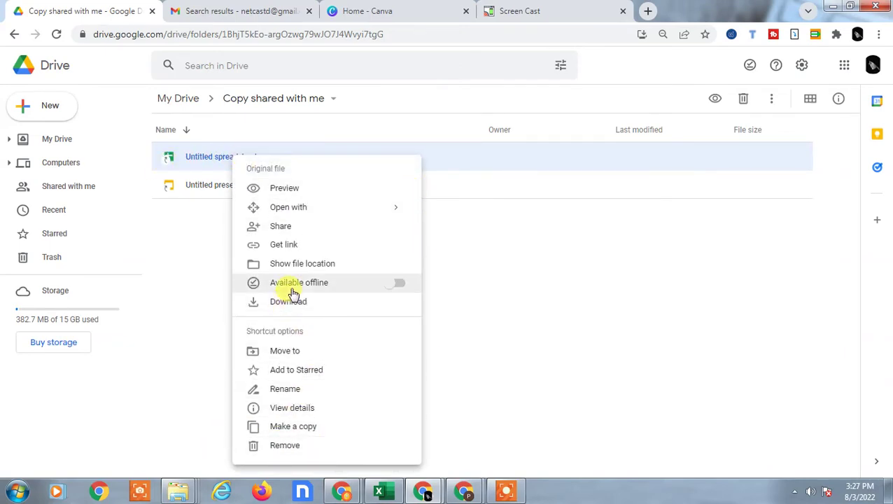
pyautogui.click(426, 235)
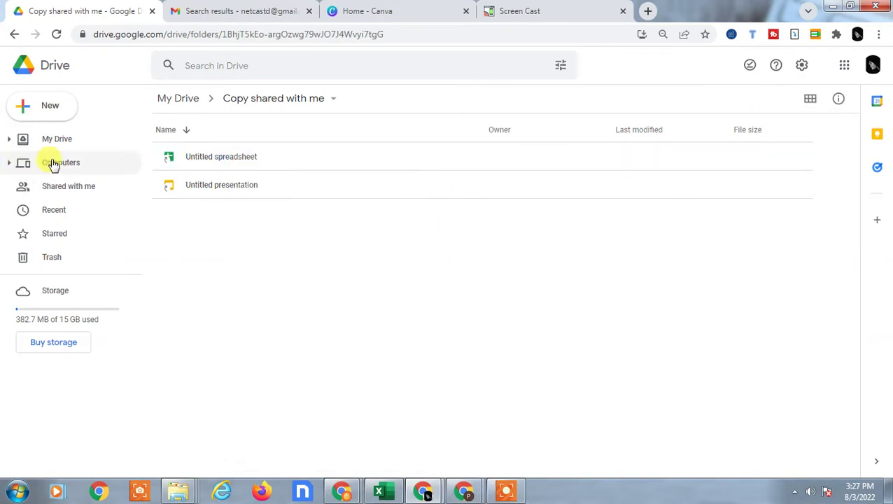
# Remove Untitled spreadsheet from Shared with me, then reopen the Copy shared with me folder.
pyautogui.click(100, 188)
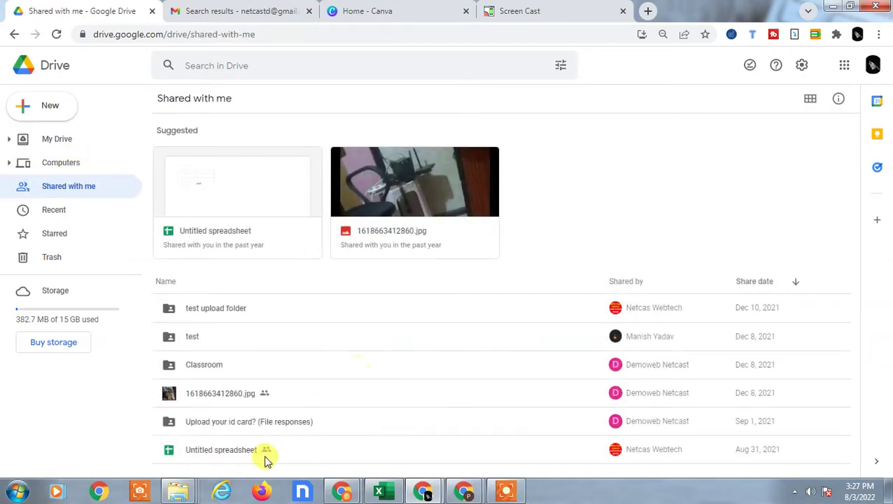
pyautogui.click(237, 451)
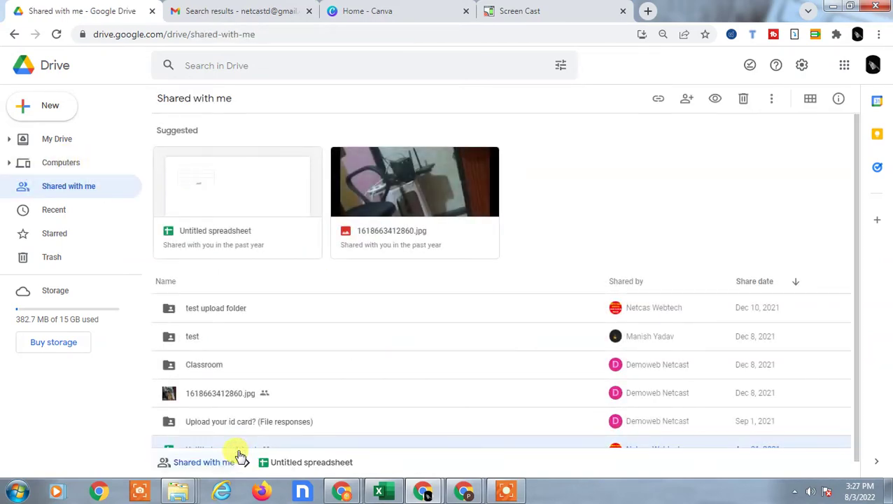
pyautogui.click(741, 100)
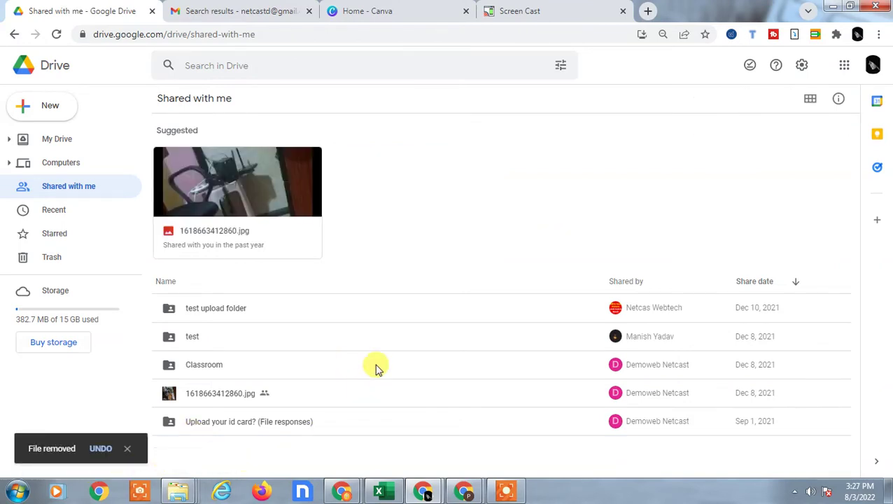
pyautogui.click(47, 143)
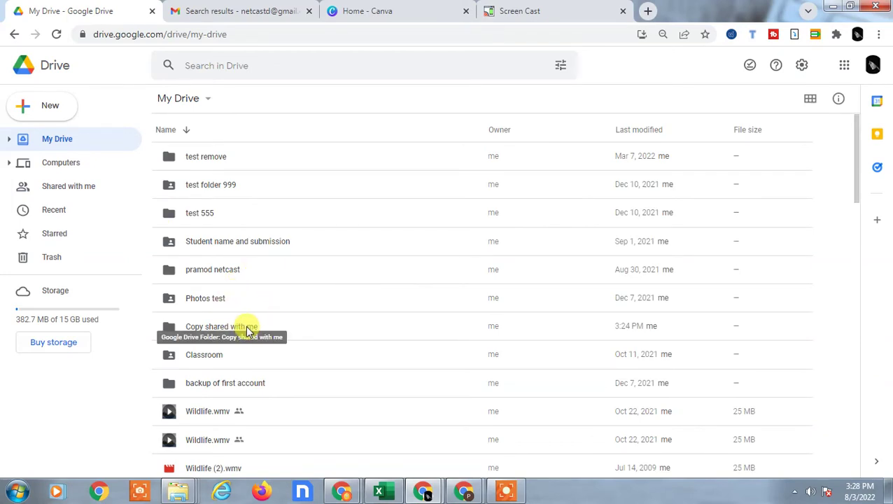
pyautogui.doubleClick(248, 329)
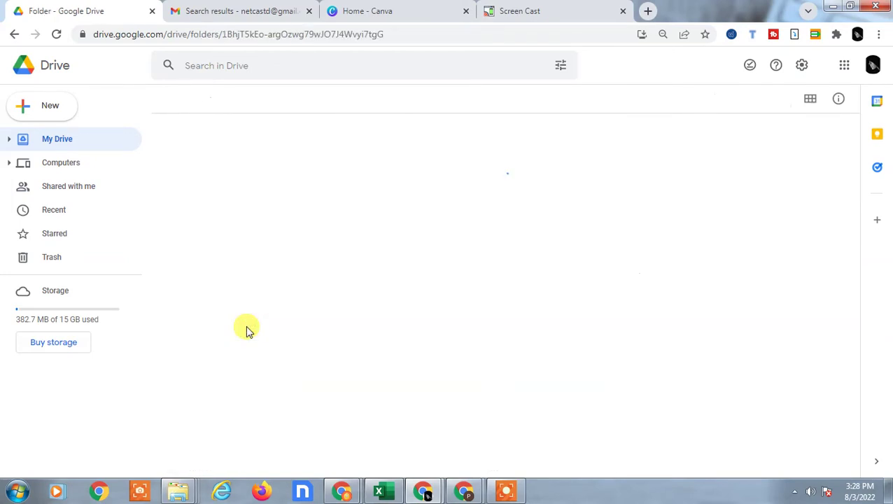
pyautogui.click(253, 162)
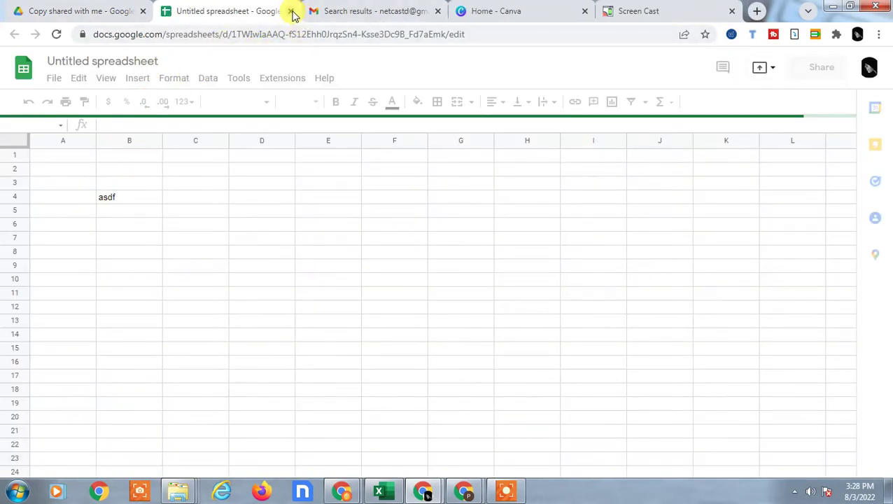
# Close the spreadsheet, return to Shared with me, and view the test upload folder's context menu.
pyautogui.hotkey('ctrl', 'w')
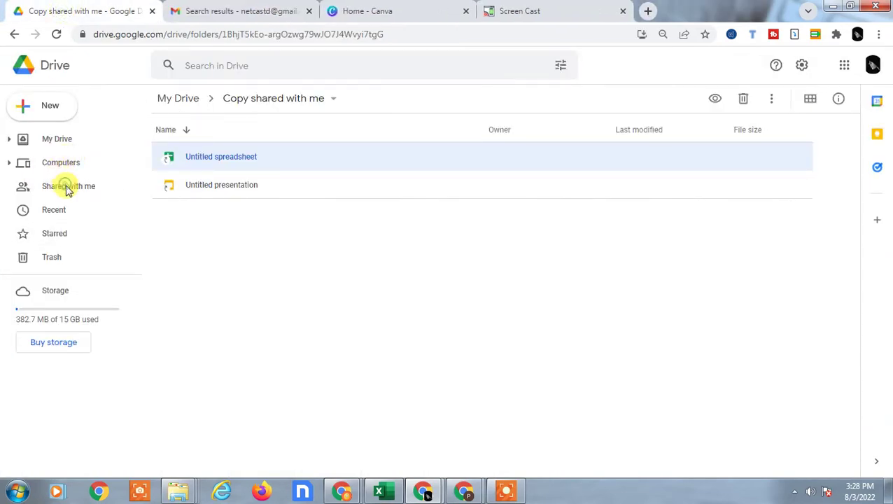
pyautogui.click(90, 187)
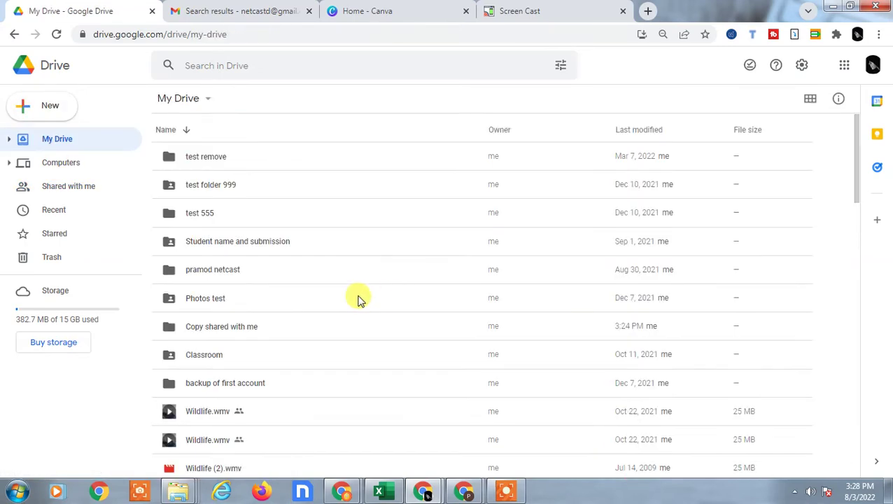
pyautogui.click(67, 188)
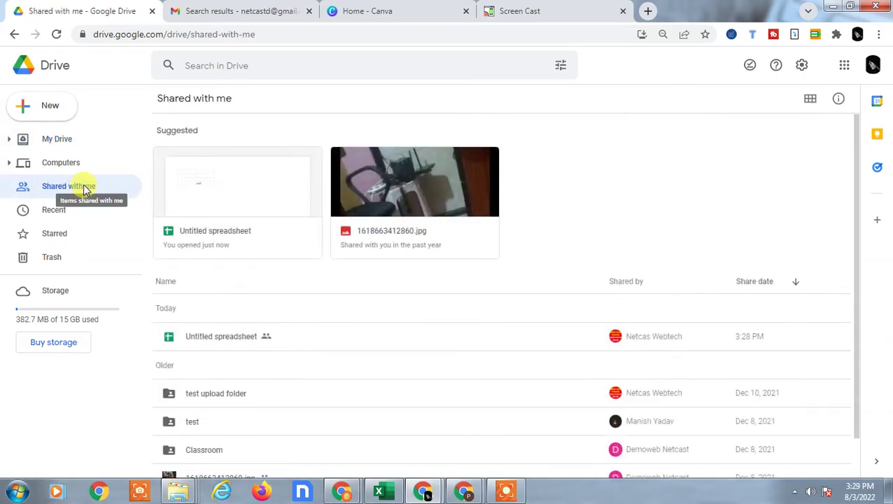
pyautogui.scroll(-1, 448, 340)
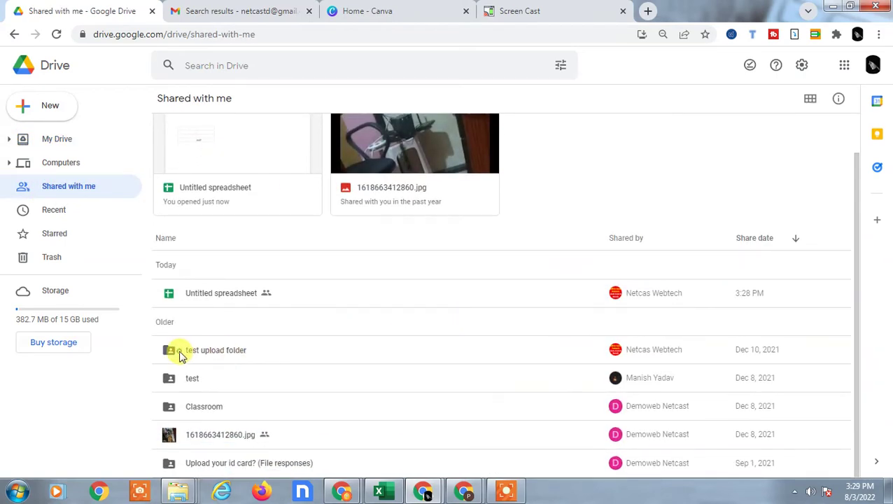
pyautogui.click(223, 354)
pyautogui.rightClick(223, 354)
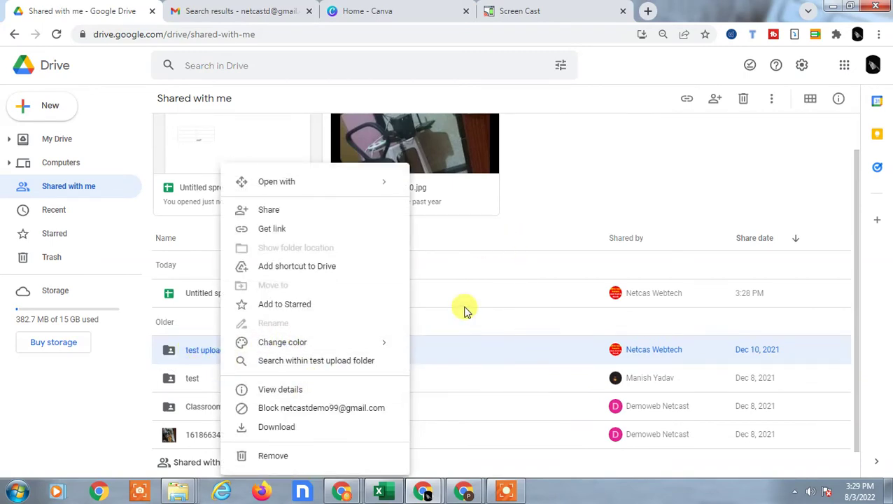
pyautogui.click(592, 180)
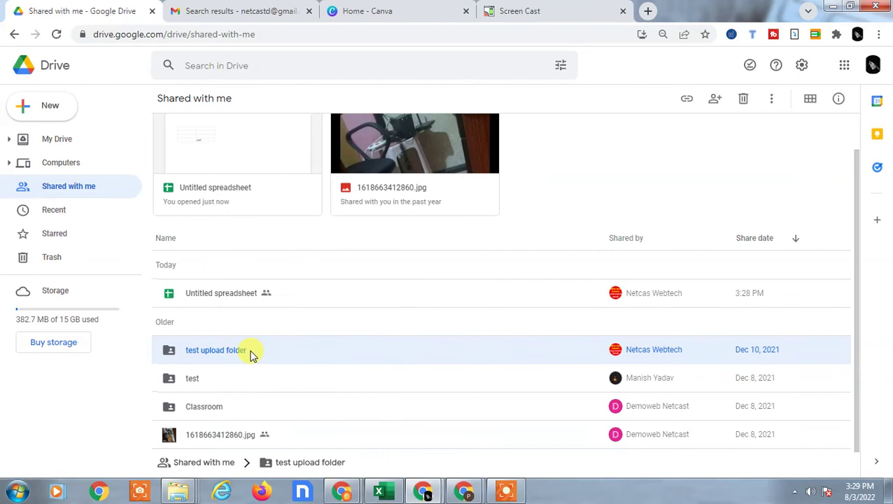
# Select both Excel worksheets inside test upload and use Make a copy to duplicate them.
pyautogui.doubleClick(252, 355)
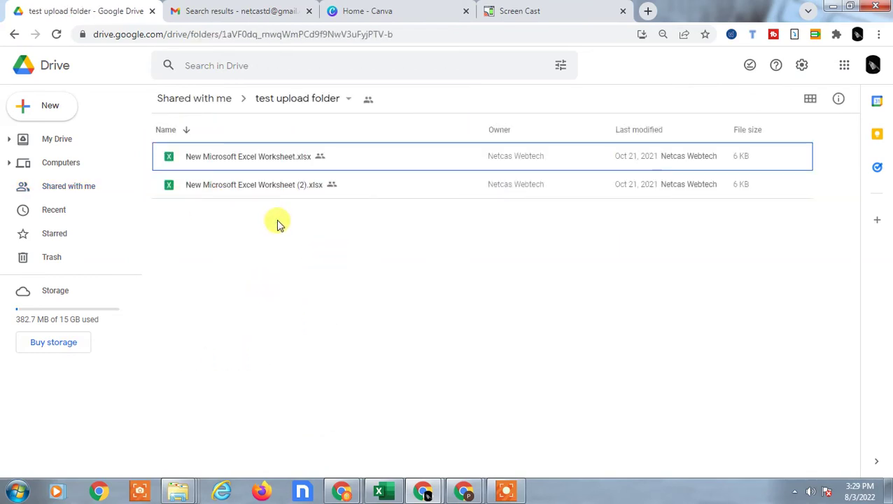
pyautogui.hotkey('ctrl', 'a')
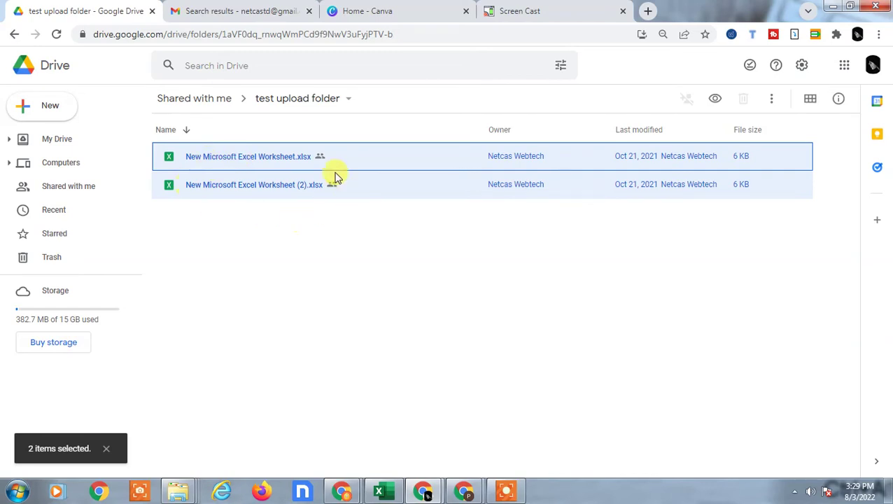
pyautogui.rightClick(343, 155)
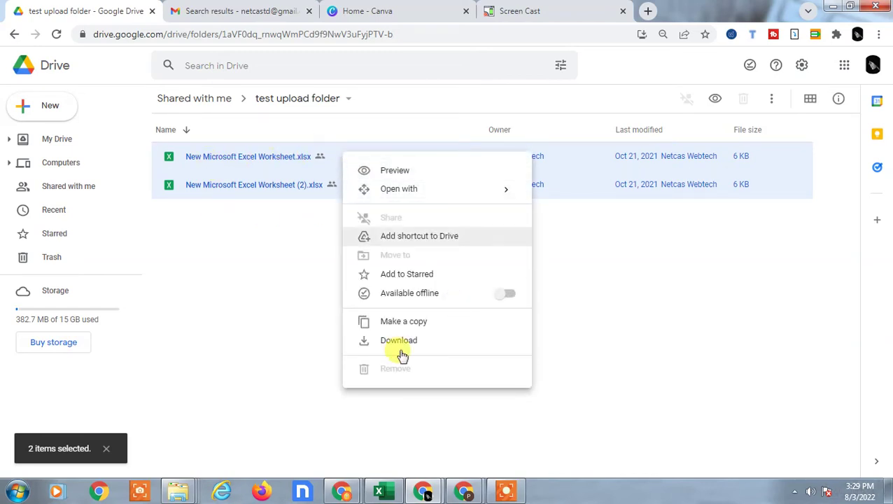
pyautogui.click(403, 324)
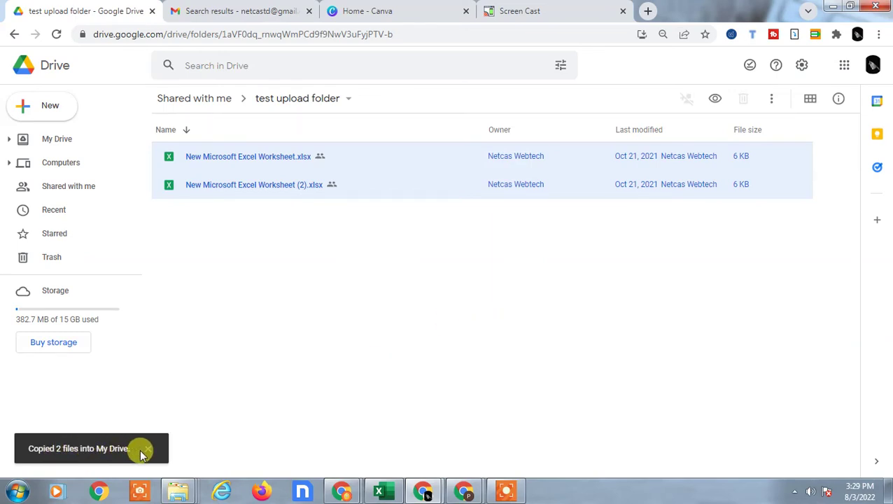
# Look through My Drive, then open Recent to find the two Copy of New Microsoft Excel Worksheet files.
pyautogui.click(50, 144)
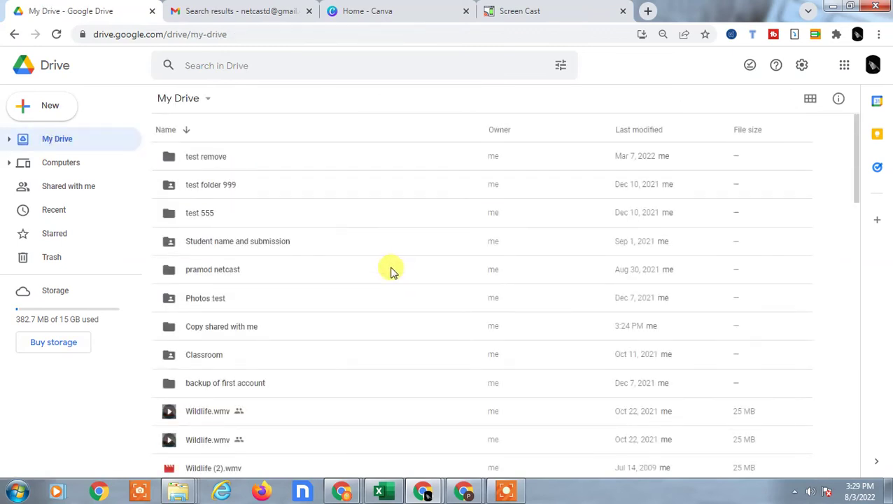
pyautogui.scroll(-15, 397, 267)
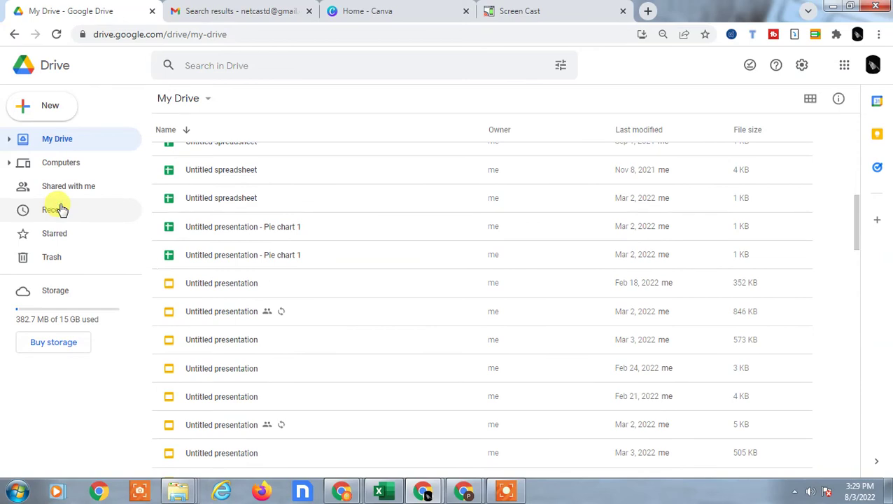
pyautogui.click(61, 209)
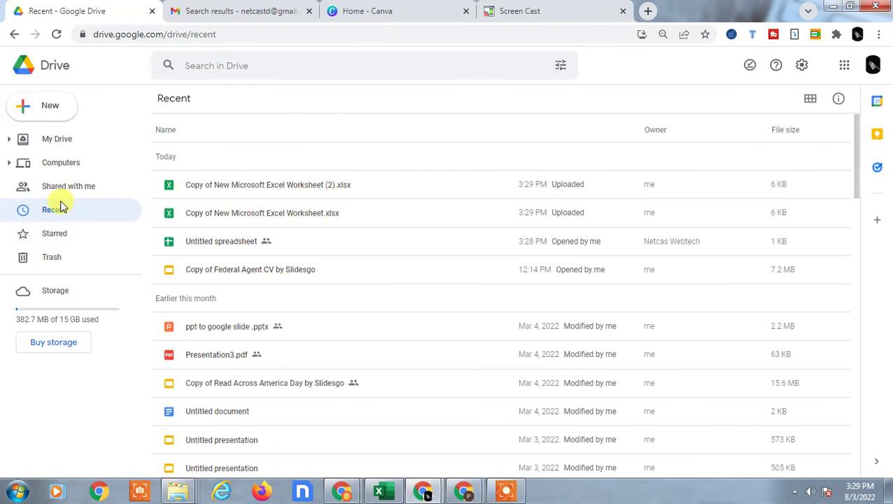
# Move both Copy of New Microsoft Excel Worksheet files into My Drive's Copy shared with me folder.
pyautogui.click(339, 188)
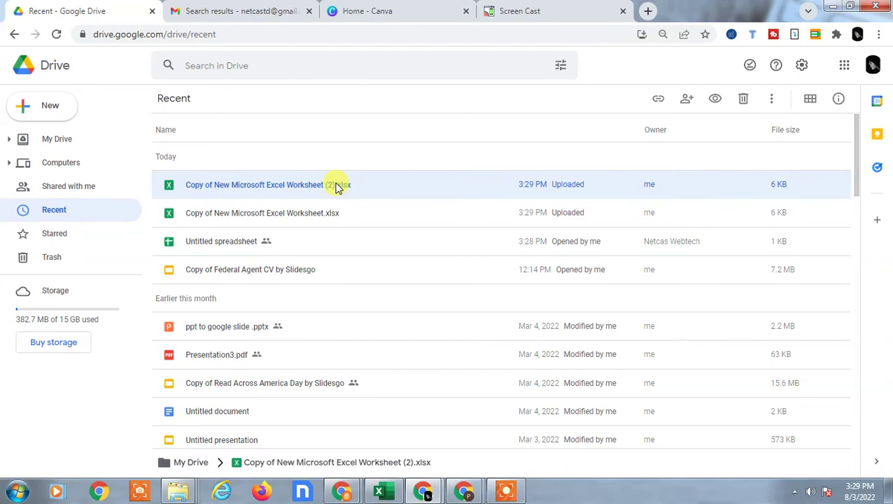
pyautogui.hotkey('shift', 'Down')
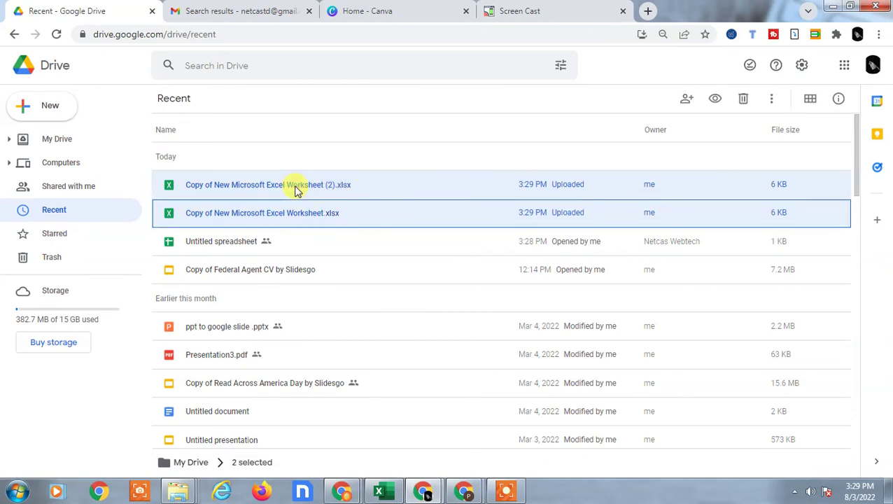
pyautogui.rightClick(295, 189)
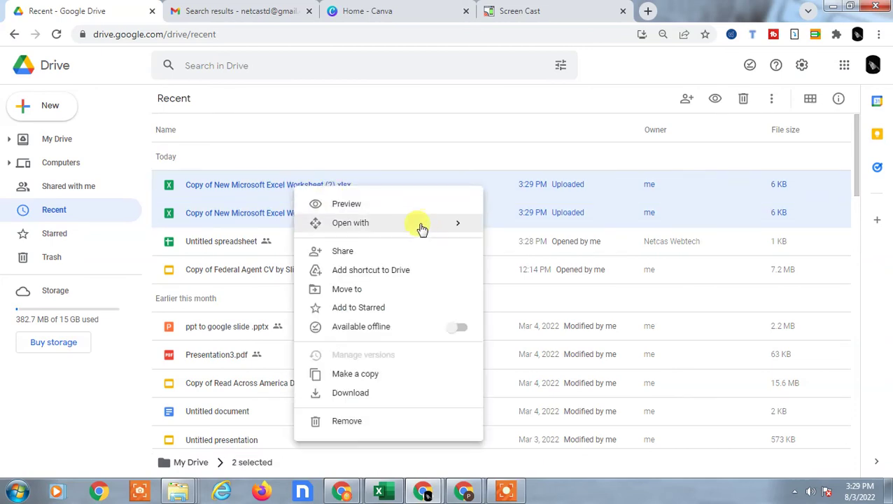
pyautogui.moveTo(414, 225)
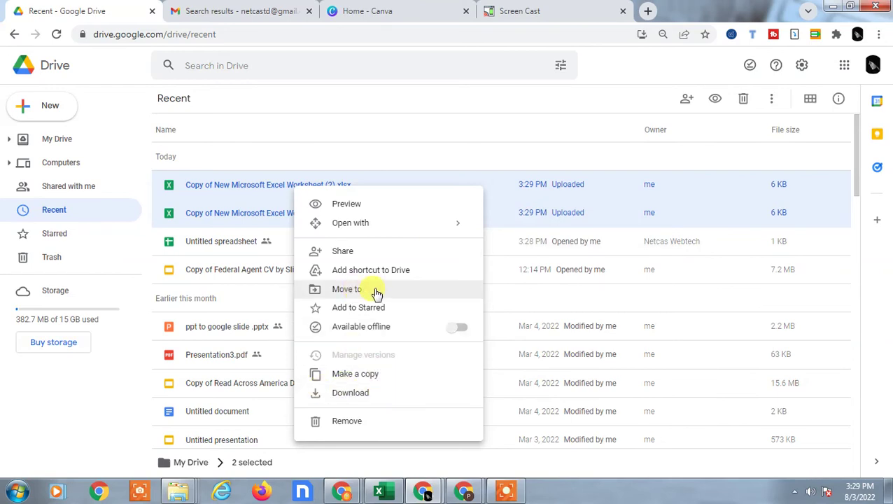
pyautogui.click(376, 290)
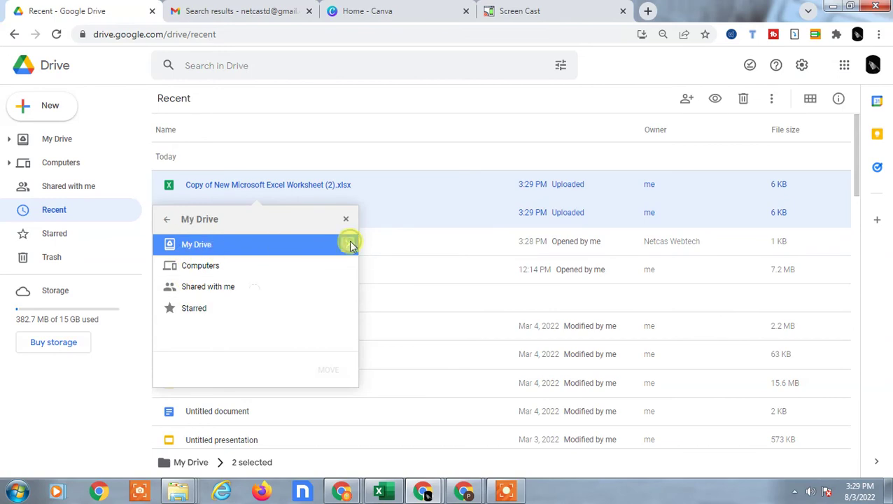
pyautogui.click(350, 244)
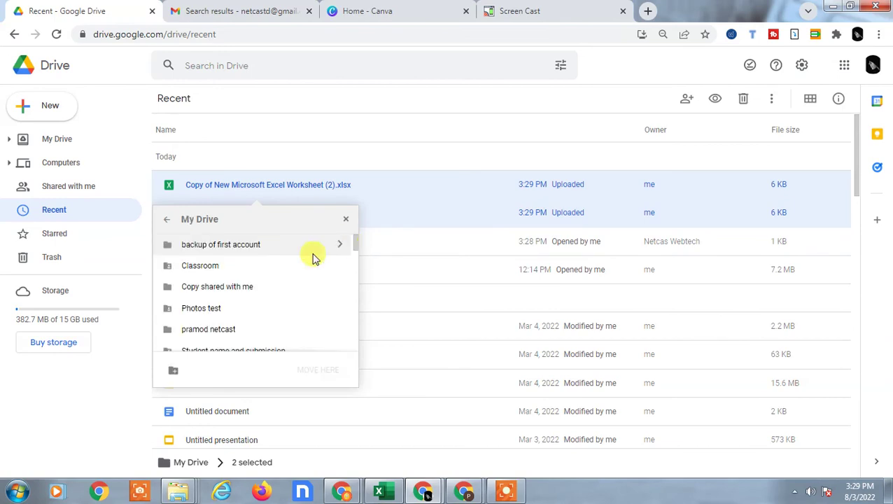
pyautogui.click(222, 292)
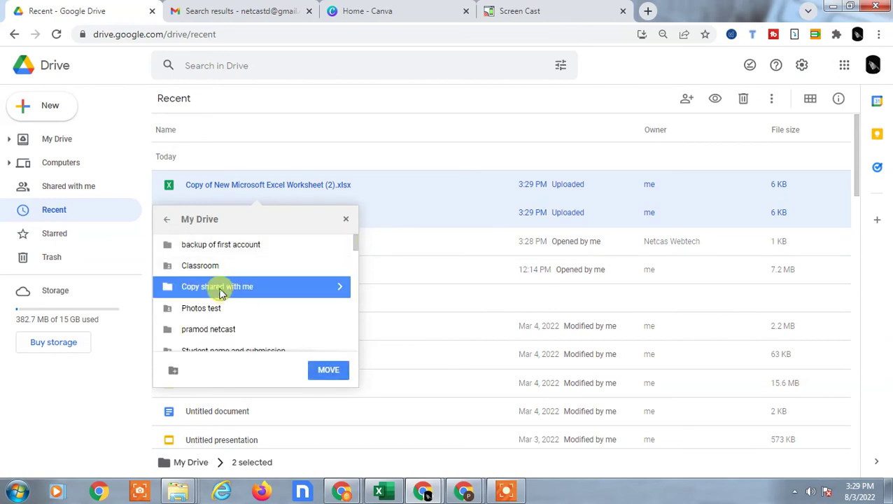
pyautogui.click(324, 371)
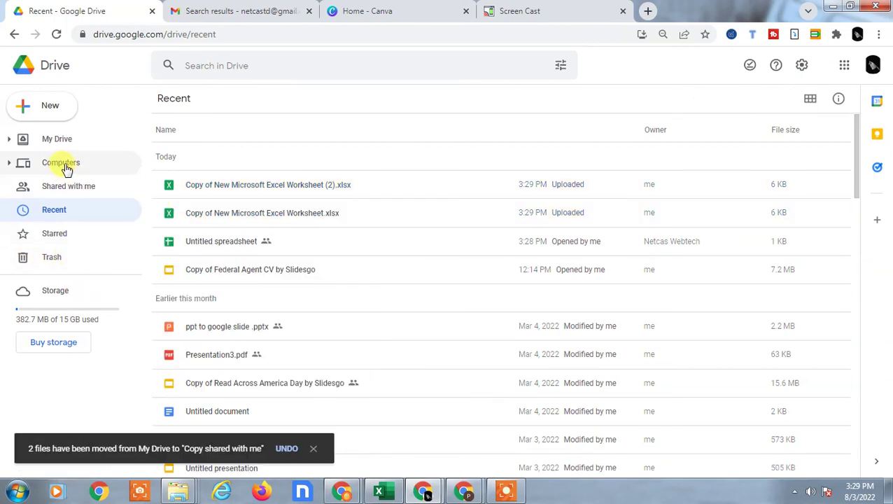
# Check Shared with me and My Drive, then minimize the browser to show the desktop.
pyautogui.click(72, 186)
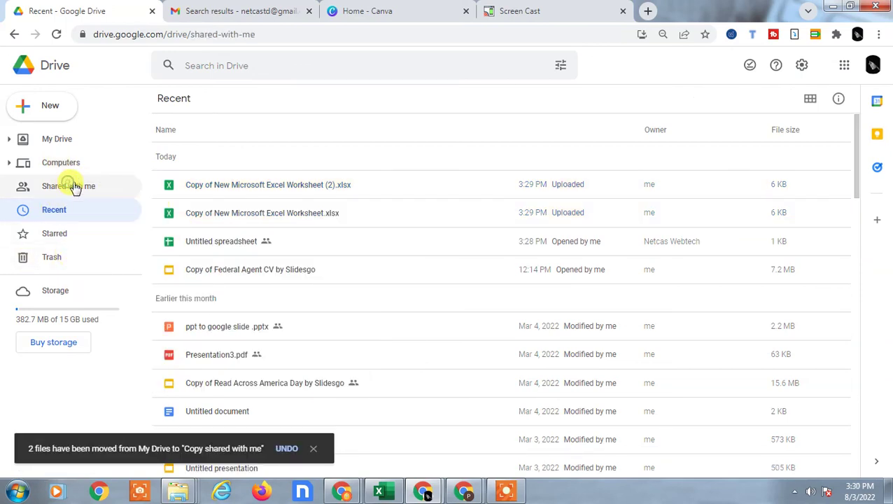
pyautogui.scroll(-1, 452, 360)
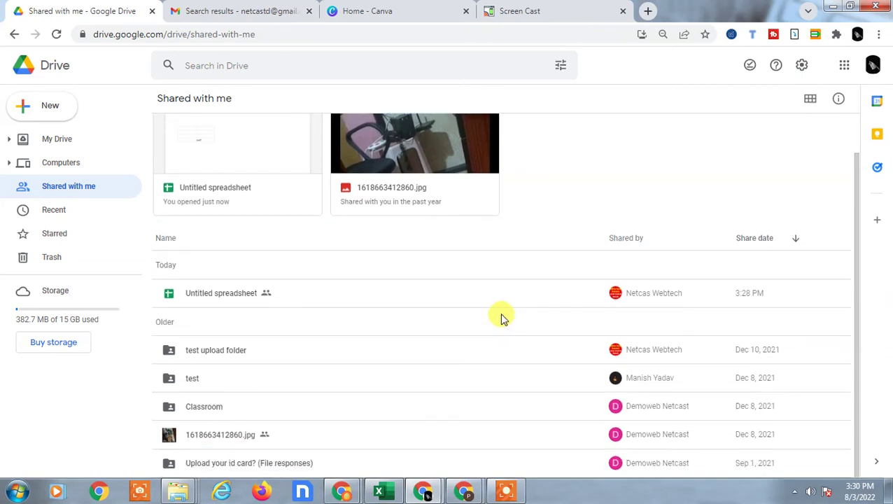
pyautogui.scroll(1, 447, 305)
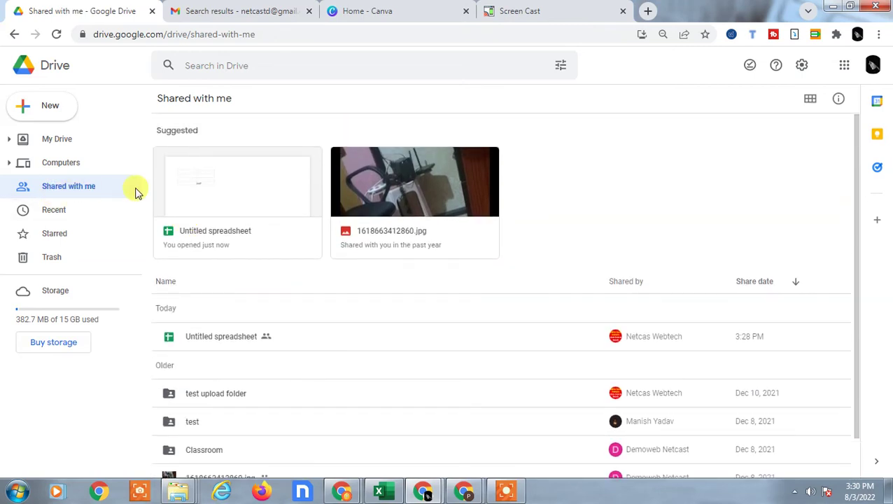
pyautogui.click(61, 143)
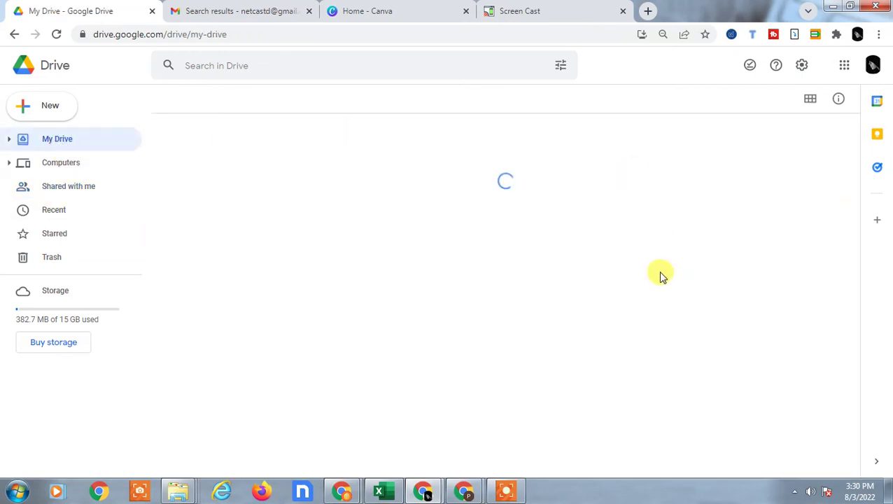
pyautogui.press('super+d')
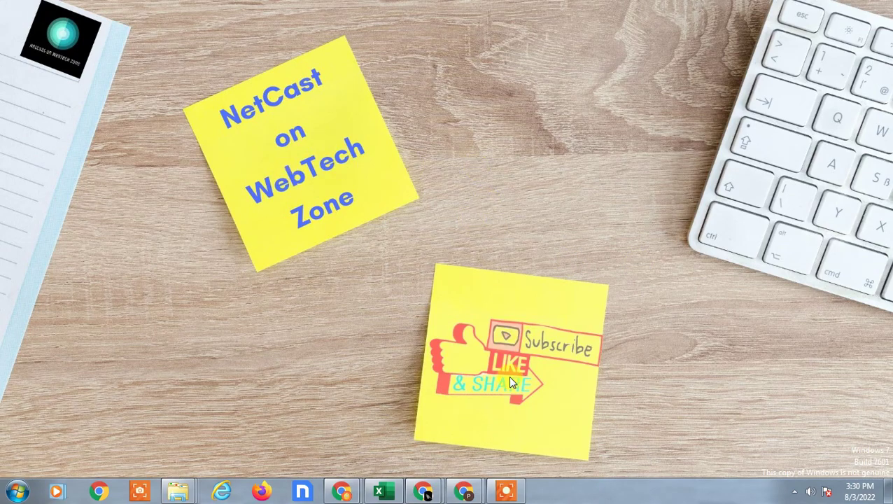